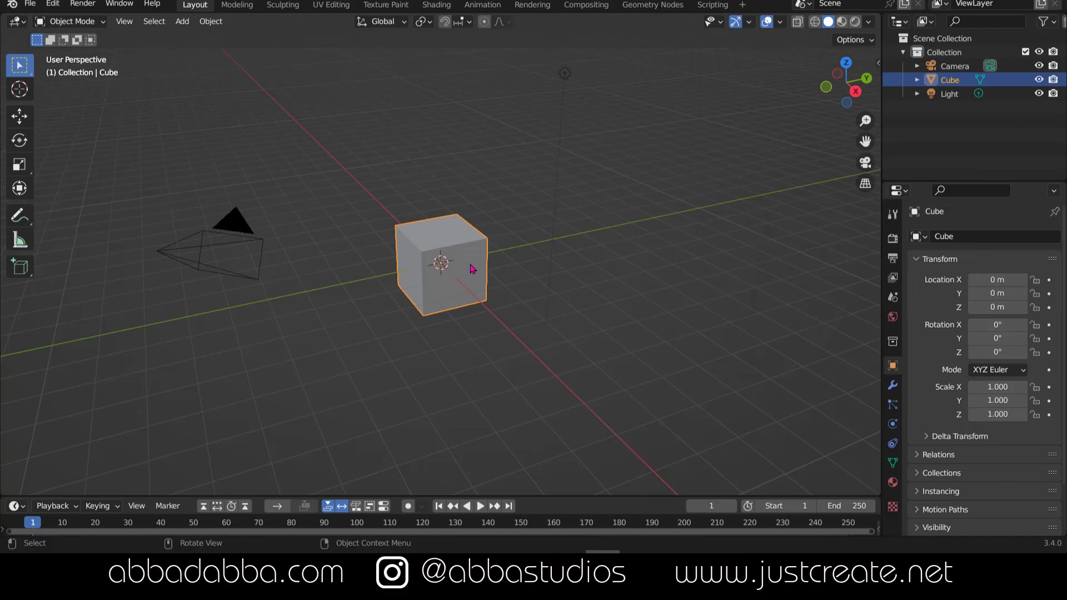
# - Delete the default cube and show the Shot Manager panel in the viewport sidebar
pyautogui.press('Delete')
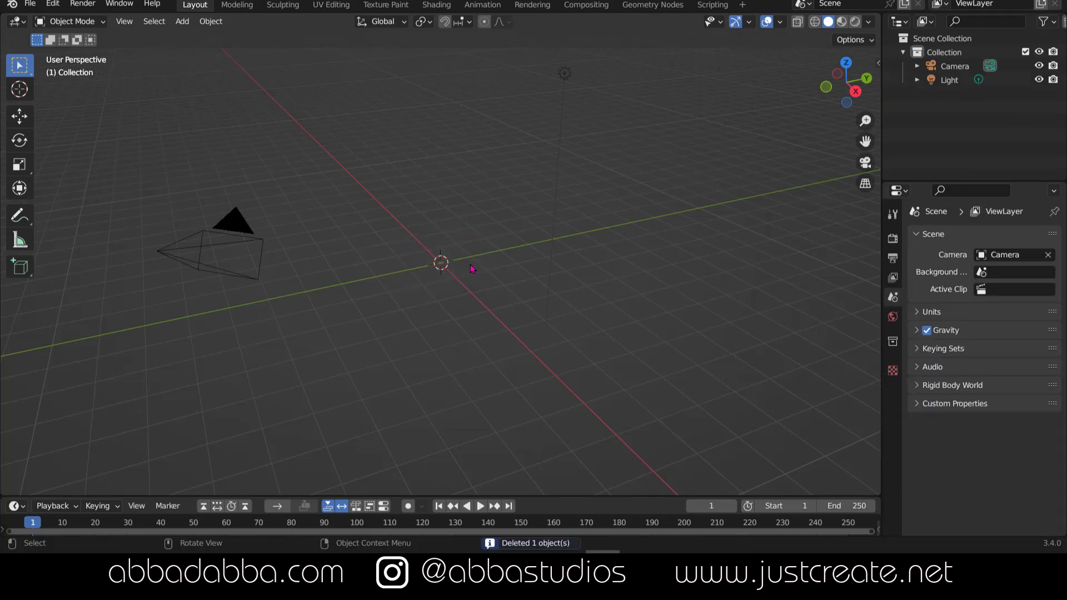
pyautogui.press('n')
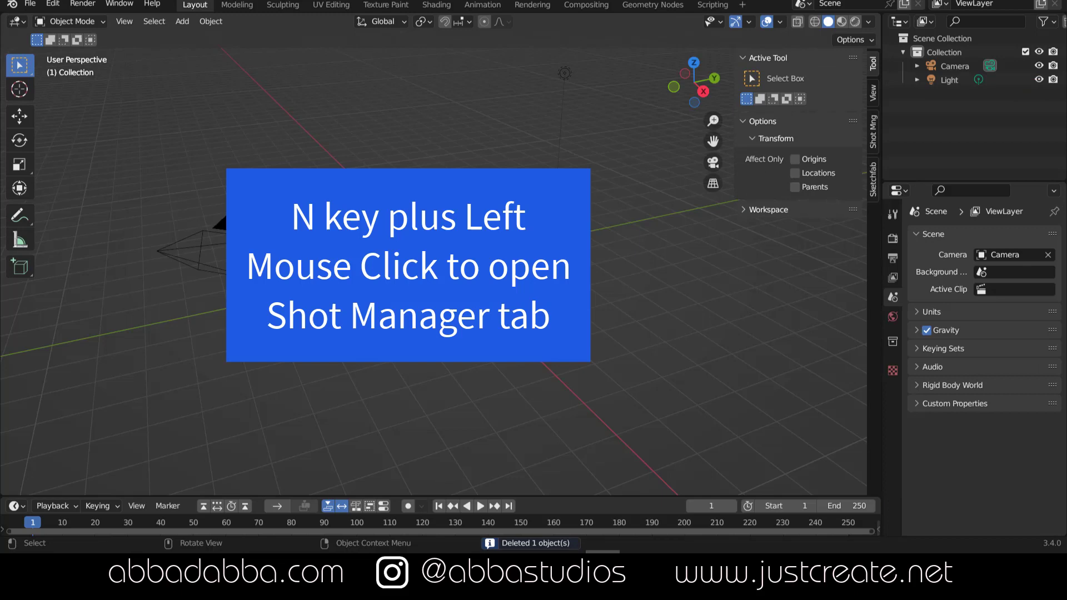
pyautogui.click(873, 132)
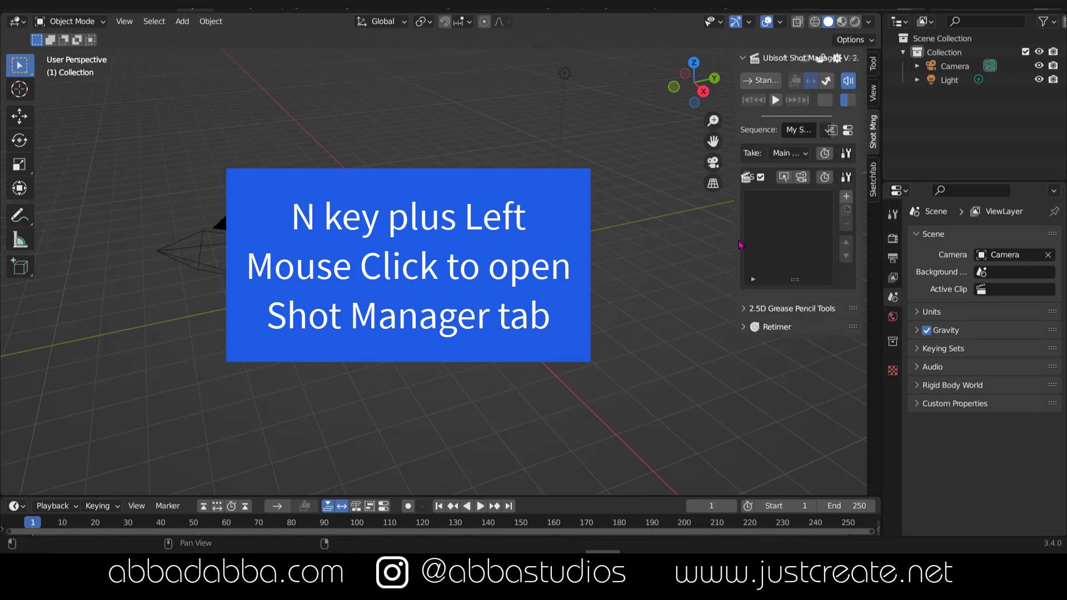
# - Widen the sidebar, lengthen the Shots list and make the timeline taller
pyautogui.moveTo(734, 242); pyautogui.dragTo(650, 242)
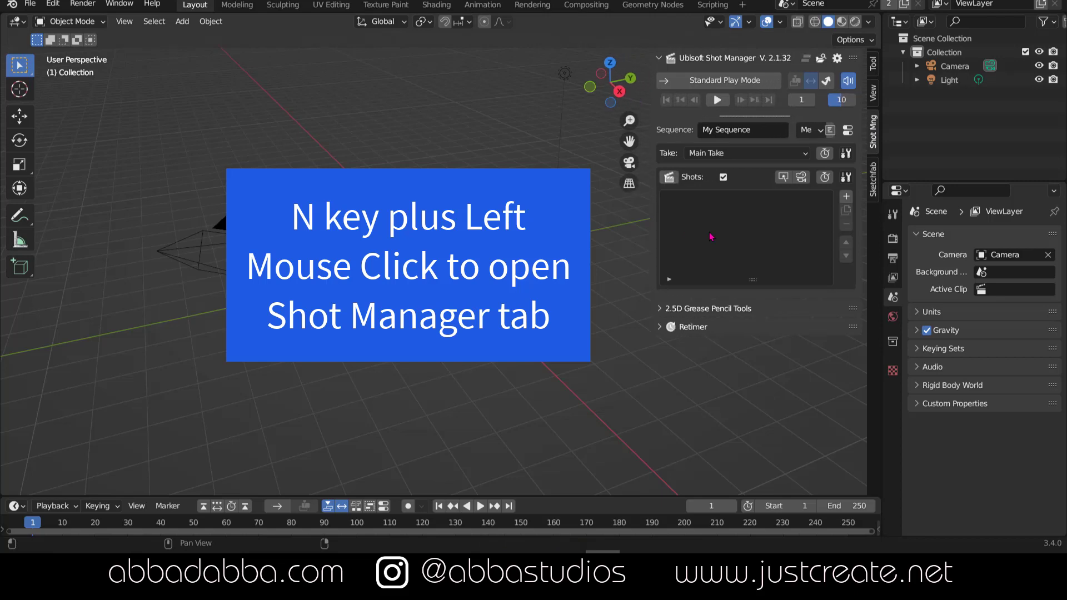
pyautogui.moveTo(761, 281); pyautogui.dragTo(760, 336)
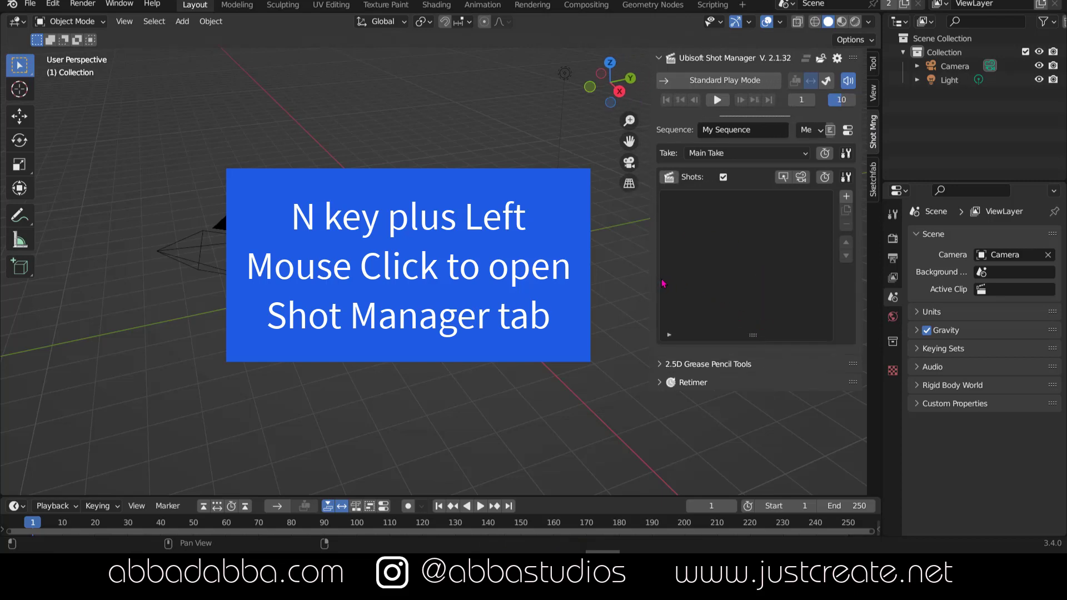
pyautogui.moveTo(101, 496); pyautogui.dragTo(108, 412)
# - Show the timeline channel list and switch the Shots list from Previz to Storyboard layout
pyautogui.click(3, 446)
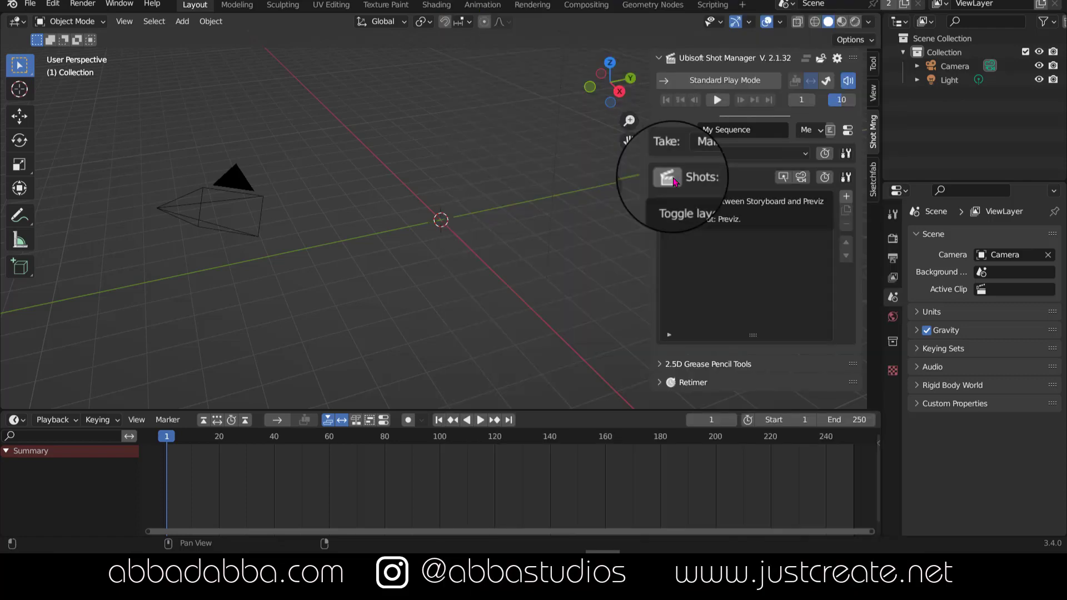
pyautogui.click(673, 179)
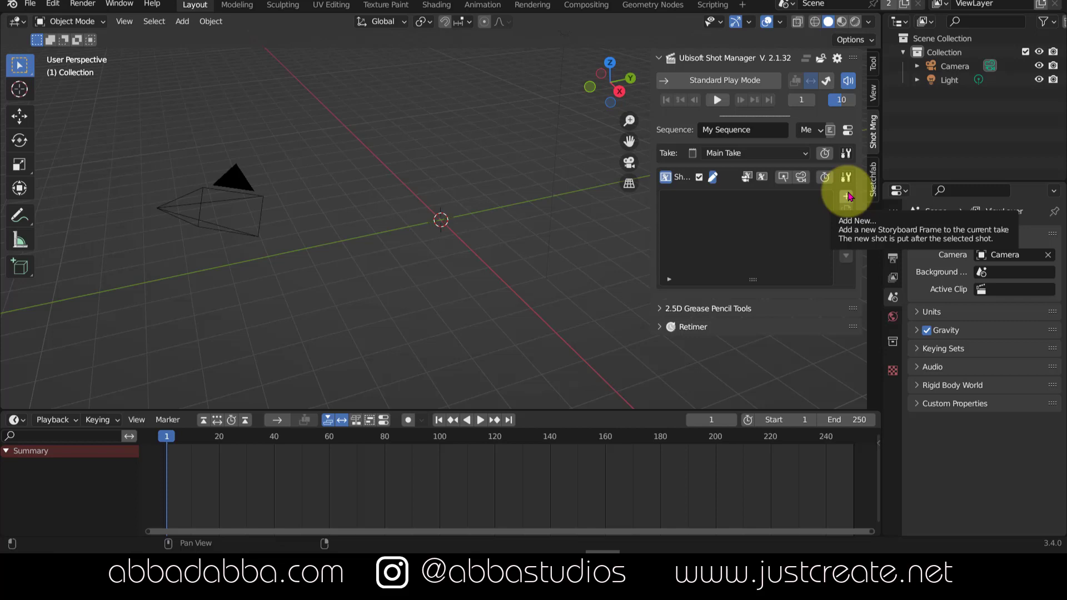
# - Add a new storyboard shot named Sh001, placed at the current frame
pyautogui.click(847, 195)
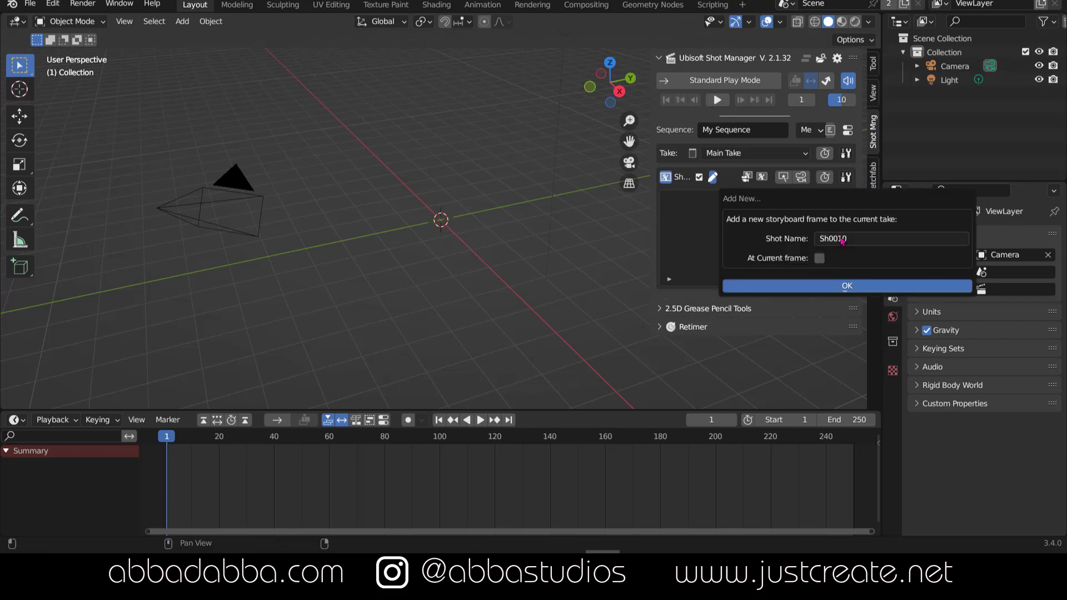
pyautogui.click(854, 236)
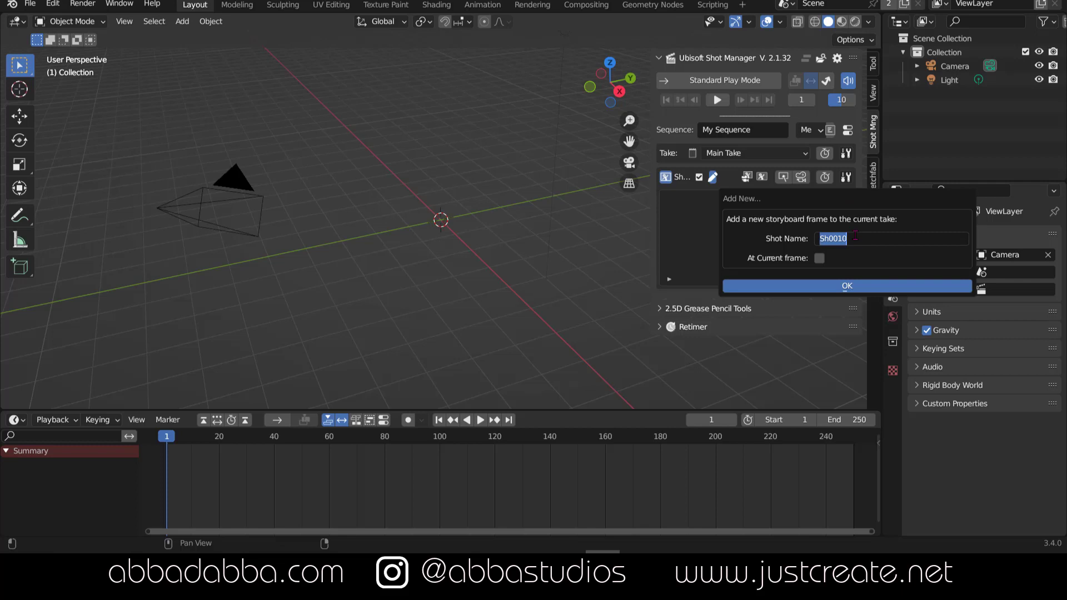
pyautogui.press('End')
pyautogui.press('BackSpace')
pyautogui.press('Return')
pyautogui.click(818, 259)
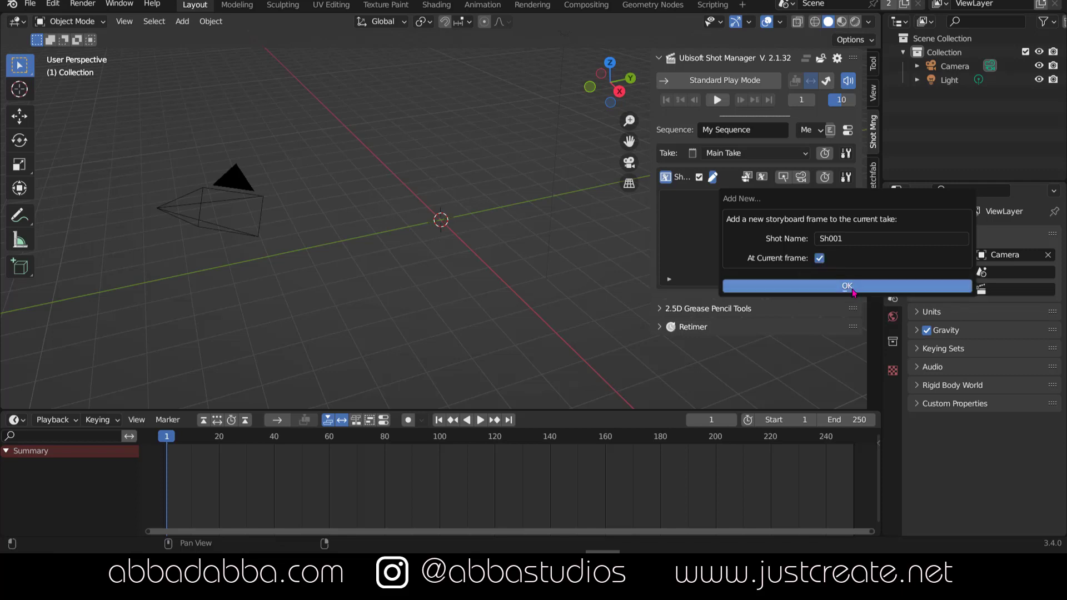
pyautogui.click(849, 287)
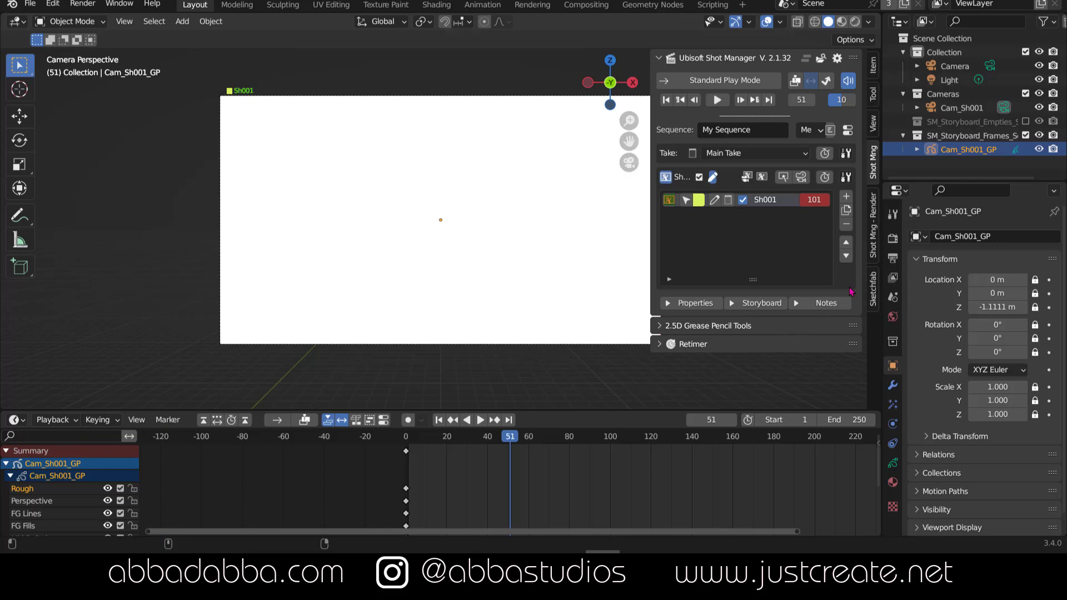
# - Centre the Sh001 camera frame in the viewport
pyautogui.press('Home')
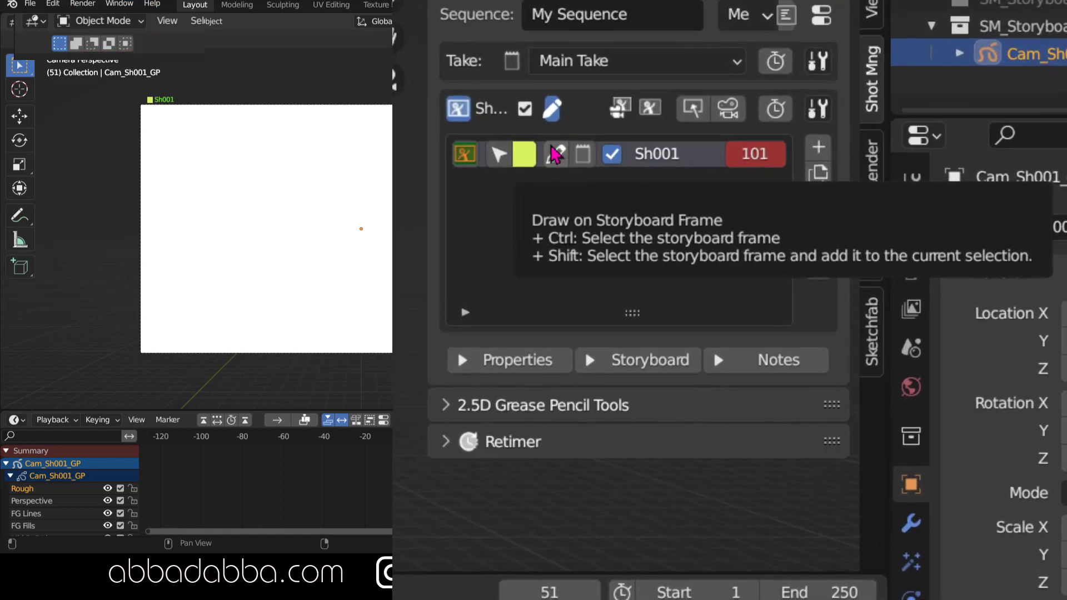
pyautogui.click(553, 151)
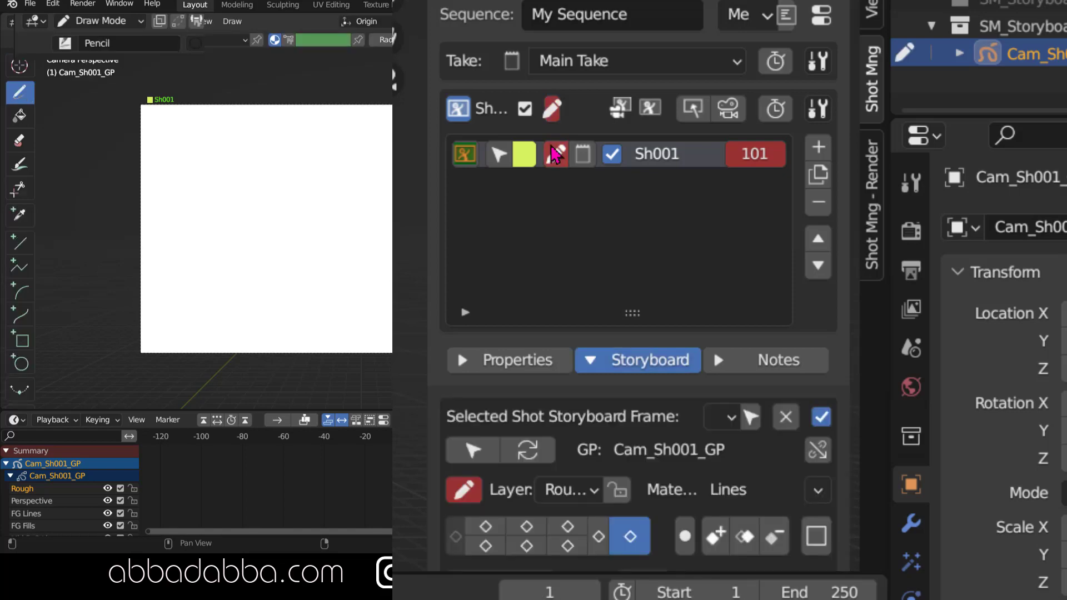
pyautogui.click(77, 466)
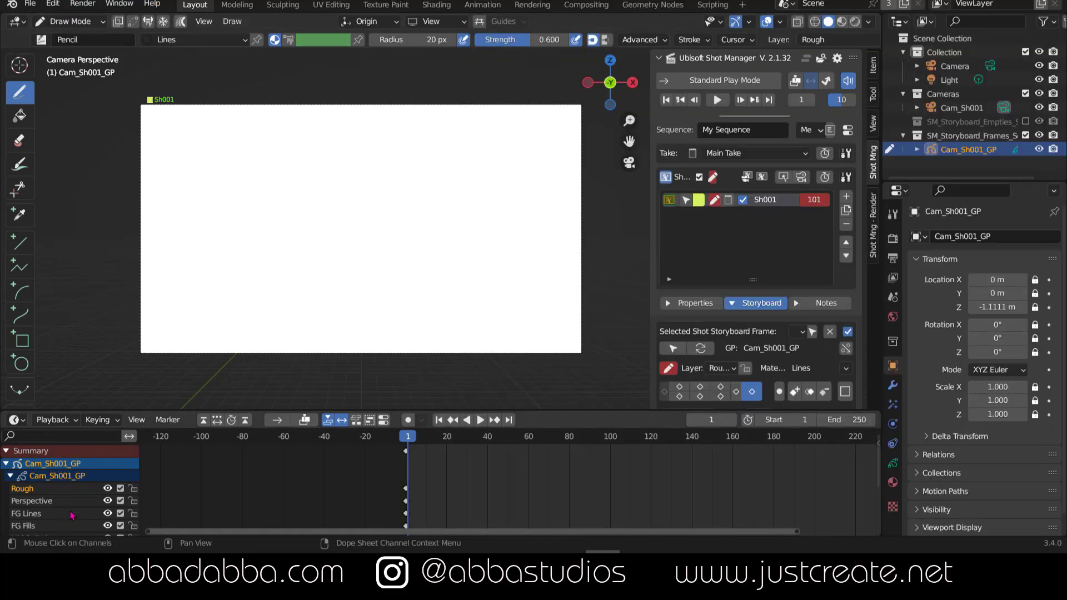
pyautogui.scroll(-5, 876, 525)
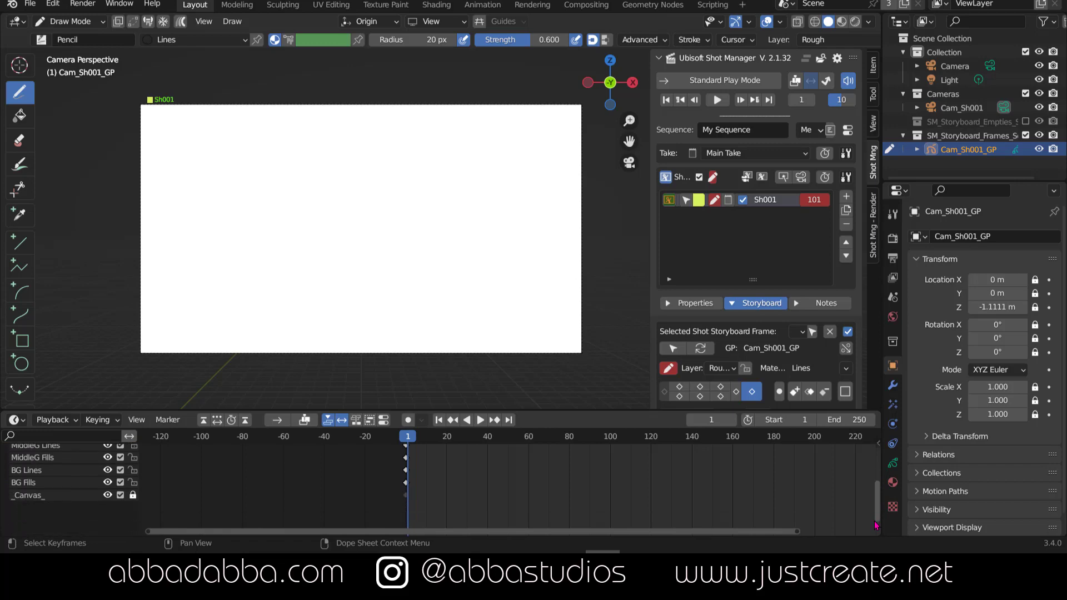
pyautogui.scroll(5, 876, 525)
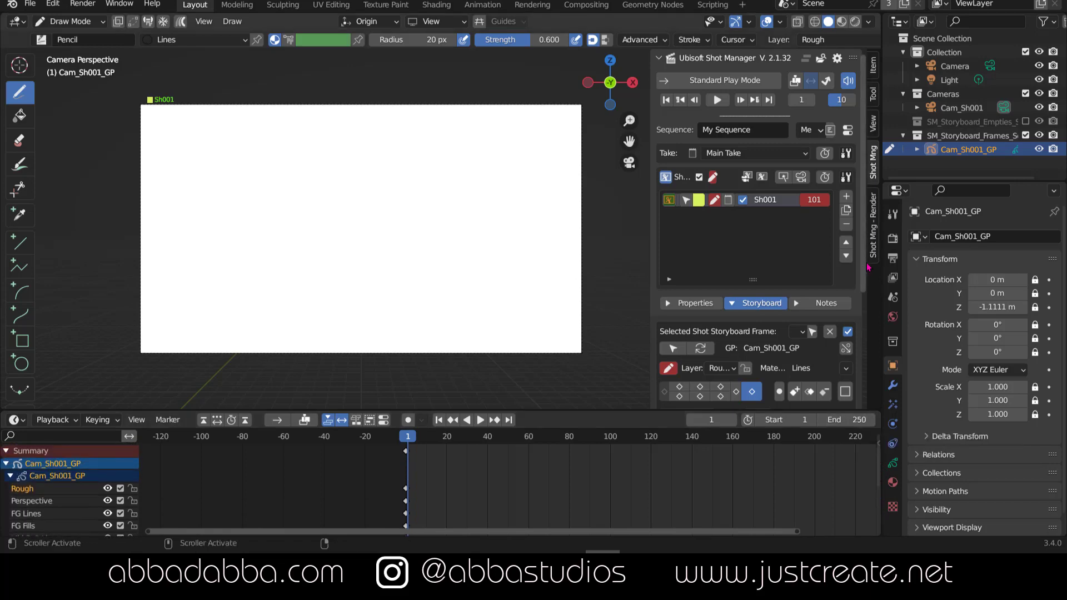
pyautogui.moveTo(863, 267); pyautogui.dragTo(862, 336)
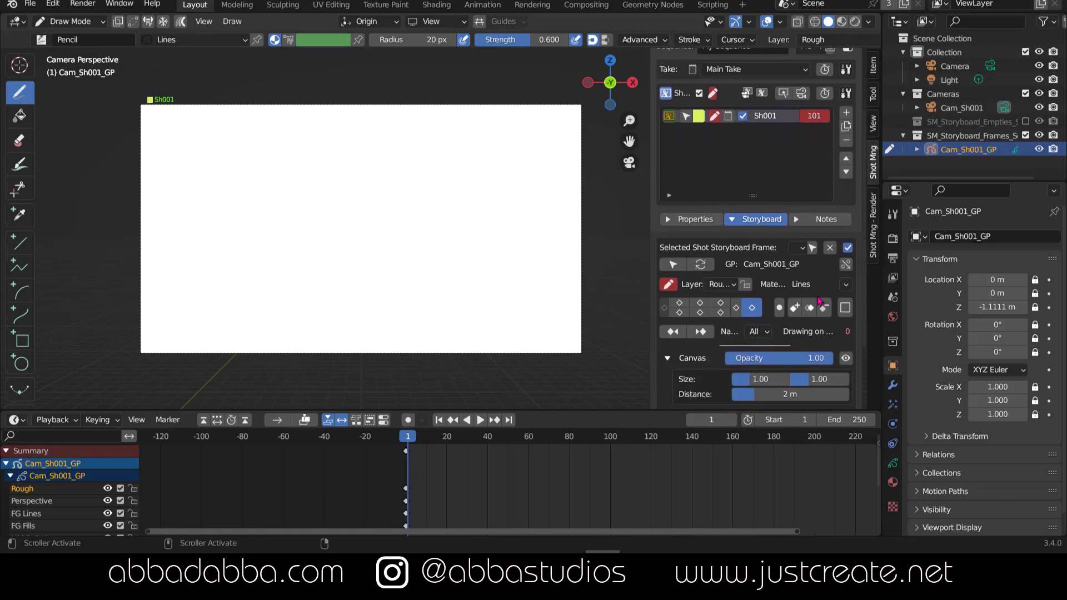
pyautogui.click(734, 285)
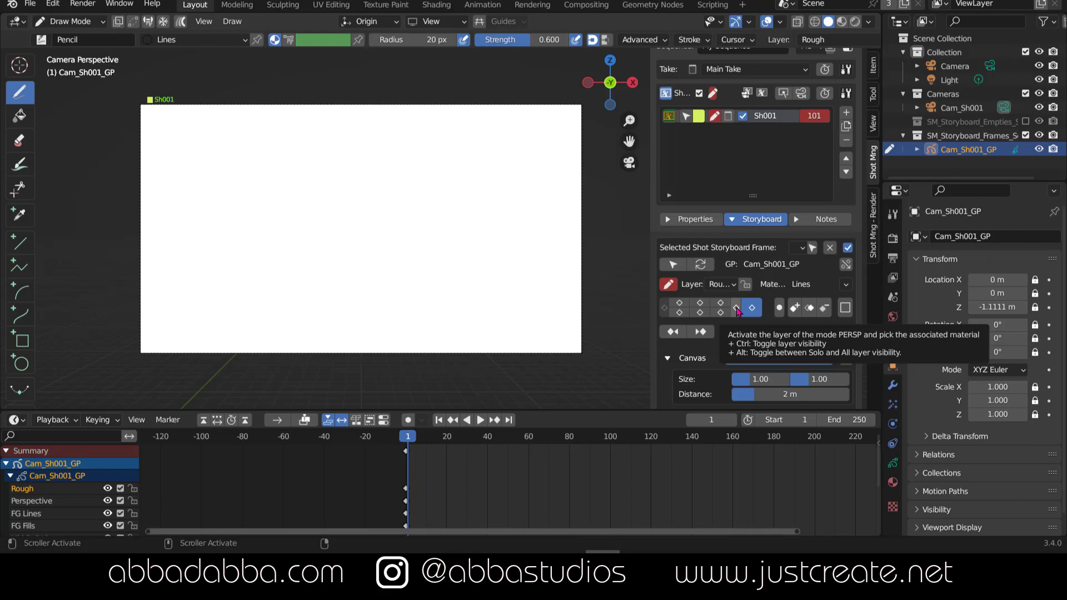
# - Make Perspective the active layer, undo a test stroke, and set the brush radius to 5 px
pyautogui.click(738, 310)
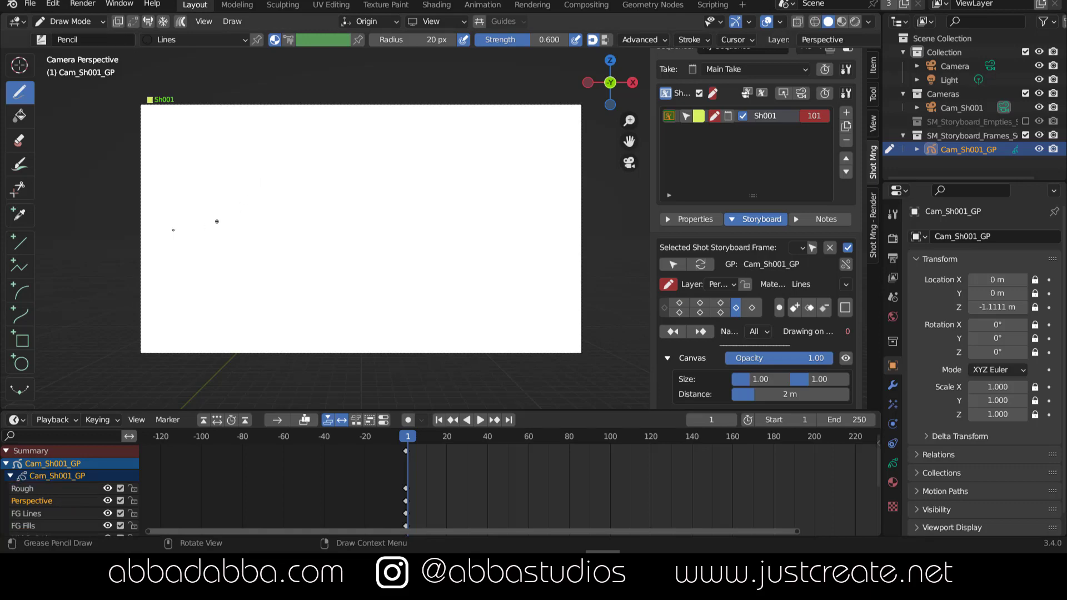
pyautogui.moveTo(217, 237); pyautogui.dragTo(385, 239)
pyautogui.hotkey('ctrl', 'z')
pyautogui.press('f')
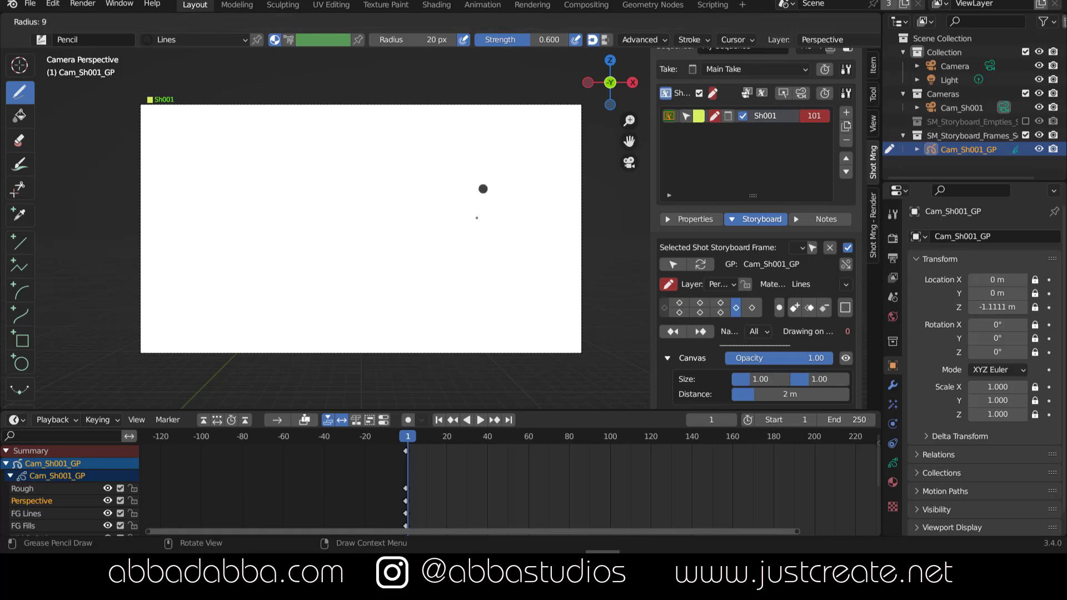
pyautogui.click(477, 212)
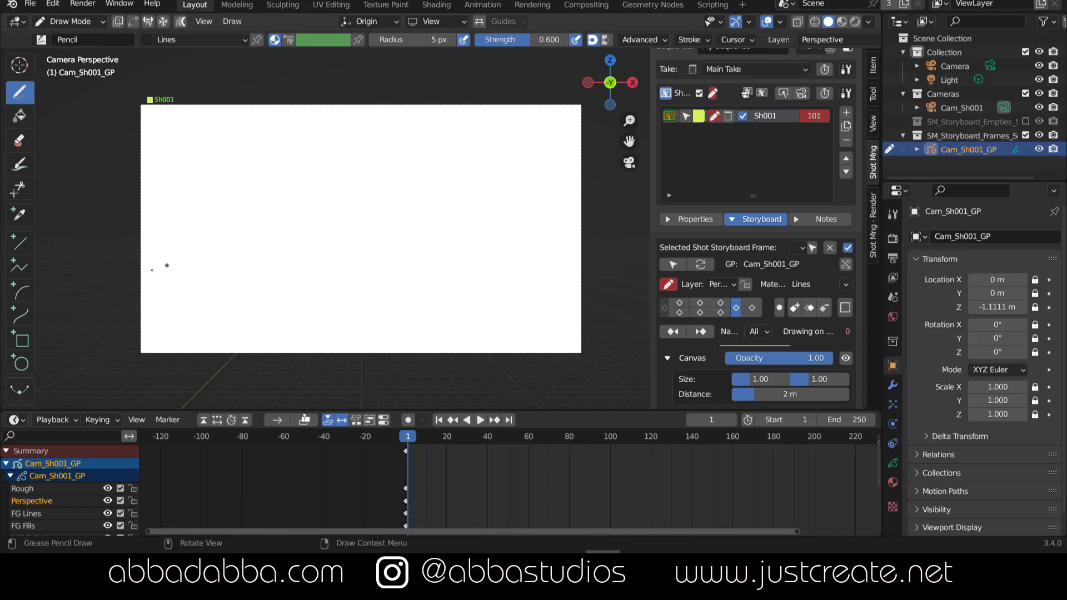
# - Draw a horizon line and converging perspective floor grid lines across the lower frame
pyautogui.moveTo(270, 264); pyautogui.dragTo(399, 261)
pyautogui.moveTo(191, 261); pyautogui.dragTo(553, 265)
pyautogui.moveTo(398, 265); pyautogui.dragTo(482, 347)
pyautogui.moveTo(481, 262); pyautogui.dragTo(577, 333)
pyautogui.moveTo(363, 347); pyautogui.dragTo(362, 267)
pyautogui.moveTo(318, 270); pyautogui.dragTo(247, 342)
pyautogui.moveTo(199, 265); pyautogui.dragTo(159, 289)
pyautogui.moveTo(544, 273); pyautogui.dragTo(579, 288)
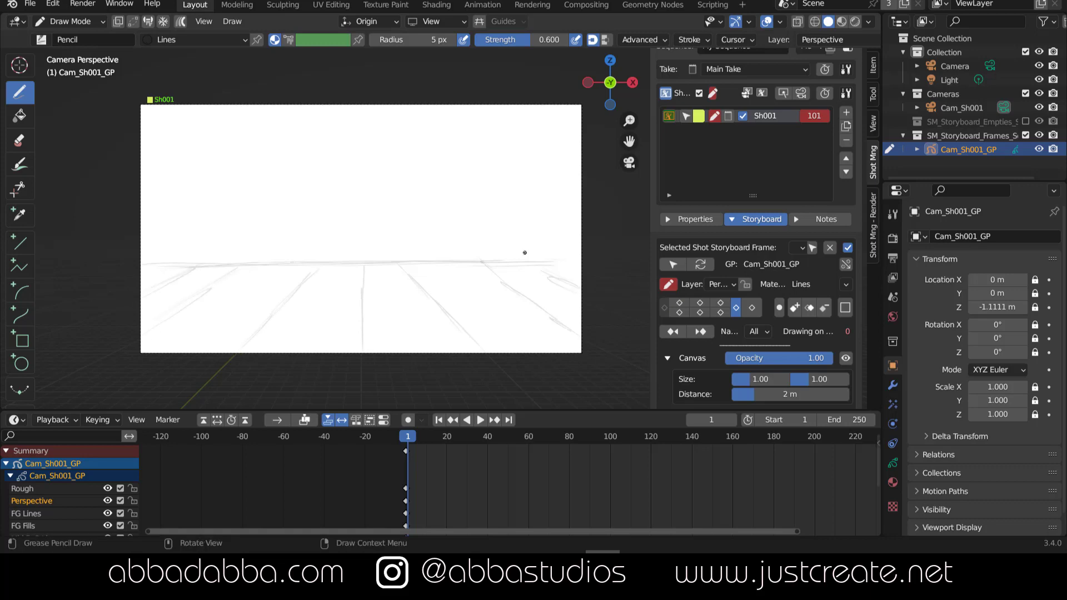
pyautogui.moveTo(179, 278); pyautogui.dragTo(512, 271)
pyautogui.moveTo(241, 290)
pyautogui.mouseDown()
pyautogui.moveTo(552, 283)
pyautogui.moveTo(578, 301)
pyautogui.mouseUp()
pyautogui.moveTo(261, 332); pyautogui.dragTo(568, 326)
# - On the Rough layer, sketch the woman's head, shoulders, face features and wavy hair on the left
pyautogui.click(752, 307)
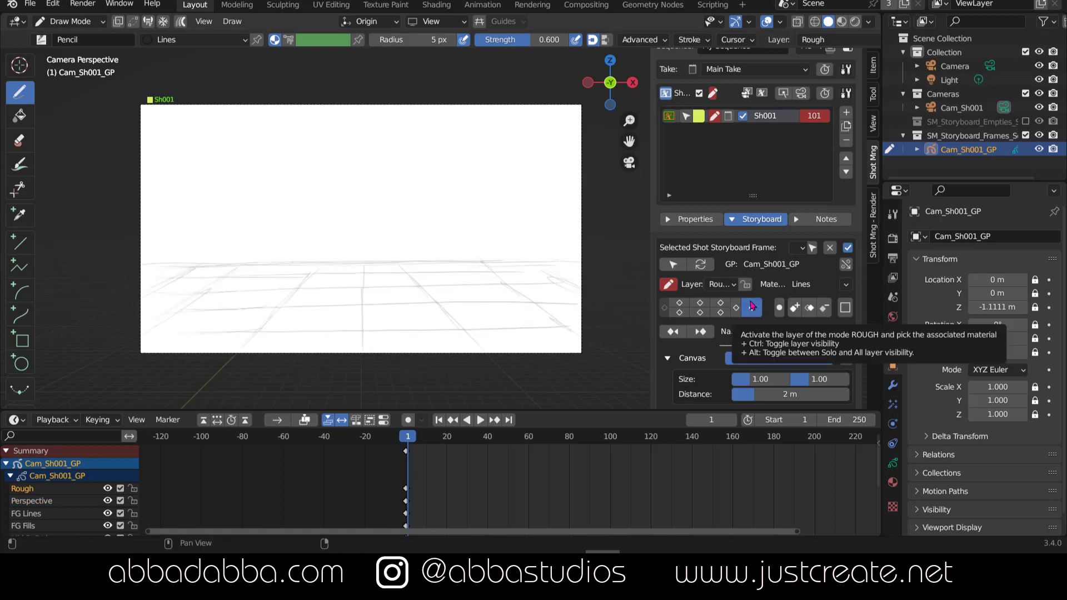
pyautogui.moveTo(233, 211); pyautogui.dragTo(166, 311)
pyautogui.moveTo(161, 200); pyautogui.dragTo(189, 333)
pyautogui.moveTo(255, 289); pyautogui.dragTo(277, 349)
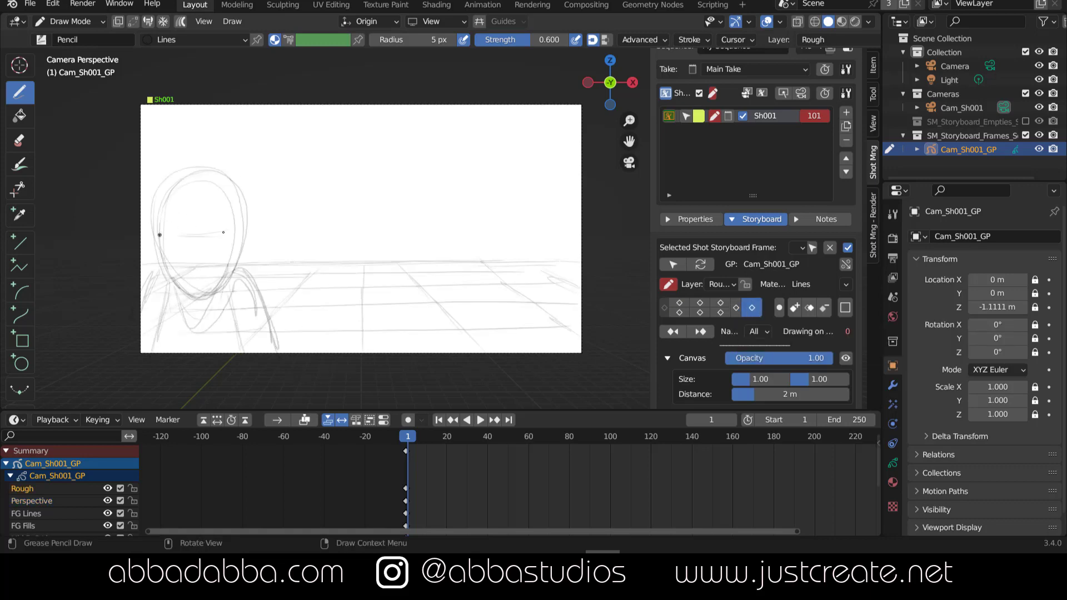
pyautogui.moveTo(176, 233)
pyautogui.mouseDown()
pyautogui.moveTo(230, 229)
pyautogui.moveTo(196, 258)
pyautogui.mouseUp()
pyautogui.moveTo(191, 266); pyautogui.dragTo(214, 279)
pyautogui.moveTo(168, 211)
pyautogui.mouseDown()
pyautogui.moveTo(185, 240)
pyautogui.moveTo(152, 307)
pyautogui.mouseUp()
pyautogui.moveTo(240, 246); pyautogui.dragTo(228, 303)
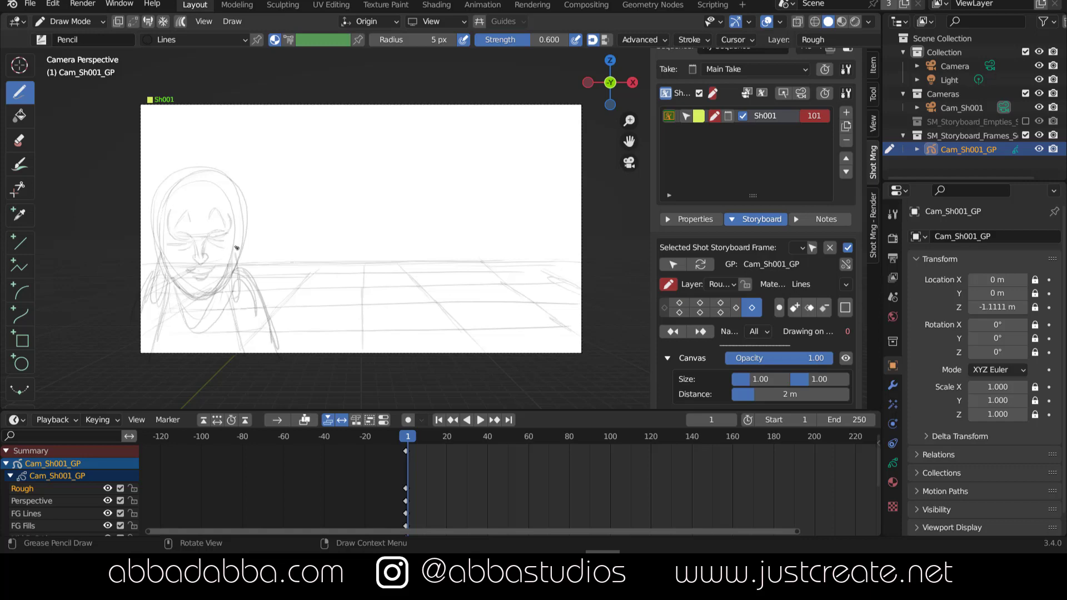
pyautogui.moveTo(160, 124); pyautogui.dragTo(278, 257)
pyautogui.moveTo(261, 260); pyautogui.dragTo(240, 168)
pyautogui.moveTo(167, 107); pyautogui.dragTo(216, 189)
pyautogui.moveTo(167, 110)
pyautogui.mouseDown()
pyautogui.moveTo(143, 193)
pyautogui.moveTo(277, 192)
pyautogui.mouseUp()
pyautogui.moveTo(244, 149); pyautogui.dragTo(261, 250)
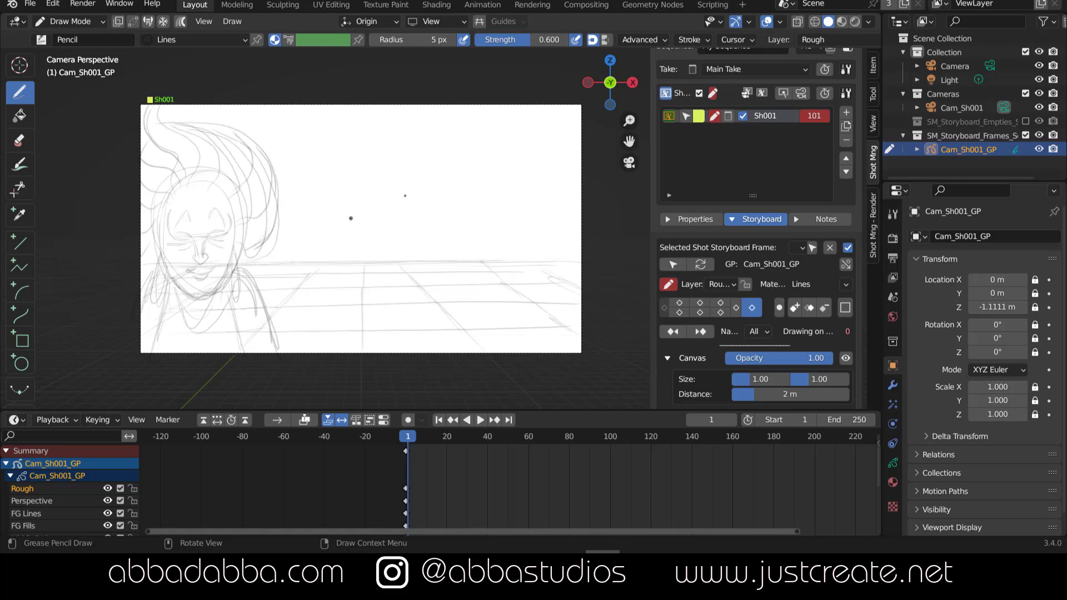
# - Rough in the robed beaked figure on the right
pyautogui.moveTo(267, 159); pyautogui.dragTo(280, 244)
pyautogui.moveTo(469, 158); pyautogui.dragTo(472, 239)
pyautogui.moveTo(425, 189); pyautogui.dragTo(434, 311)
pyautogui.moveTo(416, 133); pyautogui.dragTo(386, 180)
pyautogui.moveTo(431, 152)
pyautogui.mouseDown()
pyautogui.moveTo(475, 222)
pyautogui.moveTo(461, 265)
pyautogui.mouseUp()
pyautogui.moveTo(430, 283); pyautogui.dragTo(498, 311)
pyautogui.moveTo(466, 252)
pyautogui.mouseDown()
pyautogui.moveTo(456, 261)
pyautogui.moveTo(461, 189)
pyautogui.mouseUp()
# - Sketch the robe folds, mountains, ground lines and a distant ridge
pyautogui.moveTo(419, 250); pyautogui.dragTo(478, 189)
pyautogui.moveTo(417, 280); pyautogui.dragTo(432, 308)
pyautogui.moveTo(414, 145); pyautogui.dragTo(389, 181)
pyautogui.moveTo(519, 253); pyautogui.dragTo(578, 205)
pyautogui.moveTo(486, 264); pyautogui.dragTo(525, 247)
pyautogui.moveTo(417, 228)
pyautogui.mouseDown()
pyautogui.moveTo(336, 247)
pyautogui.moveTo(289, 233)
pyautogui.mouseUp()
pyautogui.moveTo(261, 276); pyautogui.dragTo(325, 273)
pyautogui.moveTo(329, 273); pyautogui.dragTo(345, 277)
# - On FG Lines, ink the woman's chin, hair, face outline, earrings, eyes, nose and lips
pyautogui.click(720, 302)
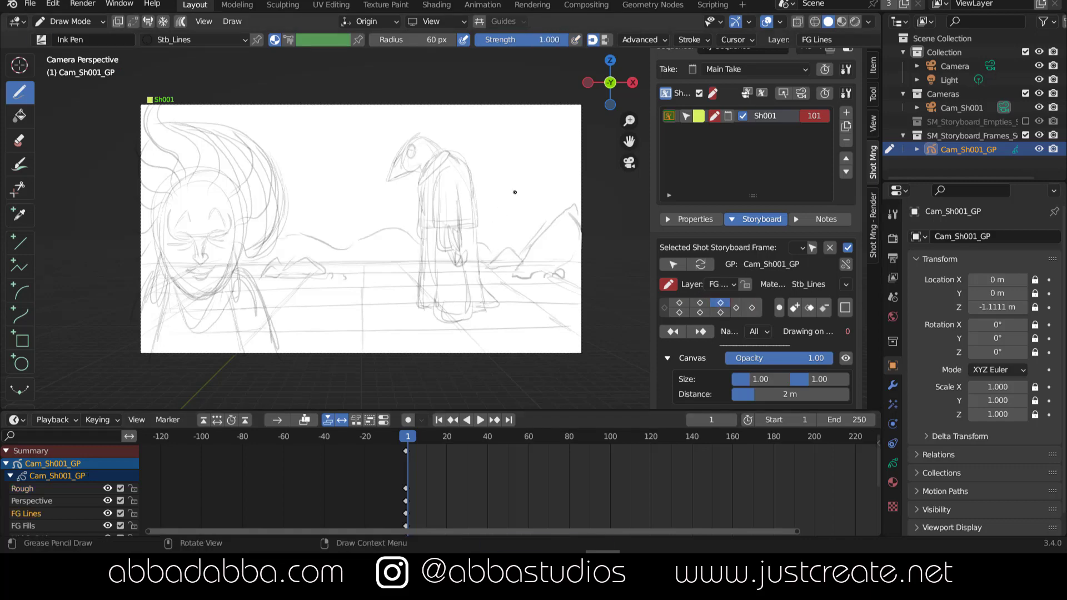
pyautogui.moveTo(233, 253)
pyautogui.mouseDown()
pyautogui.moveTo(188, 293)
pyautogui.moveTo(161, 249)
pyautogui.mouseUp()
pyautogui.moveTo(166, 105)
pyautogui.mouseDown()
pyautogui.moveTo(280, 222)
pyautogui.moveTo(211, 189)
pyautogui.mouseUp()
pyautogui.moveTo(278, 166); pyautogui.dragTo(233, 233)
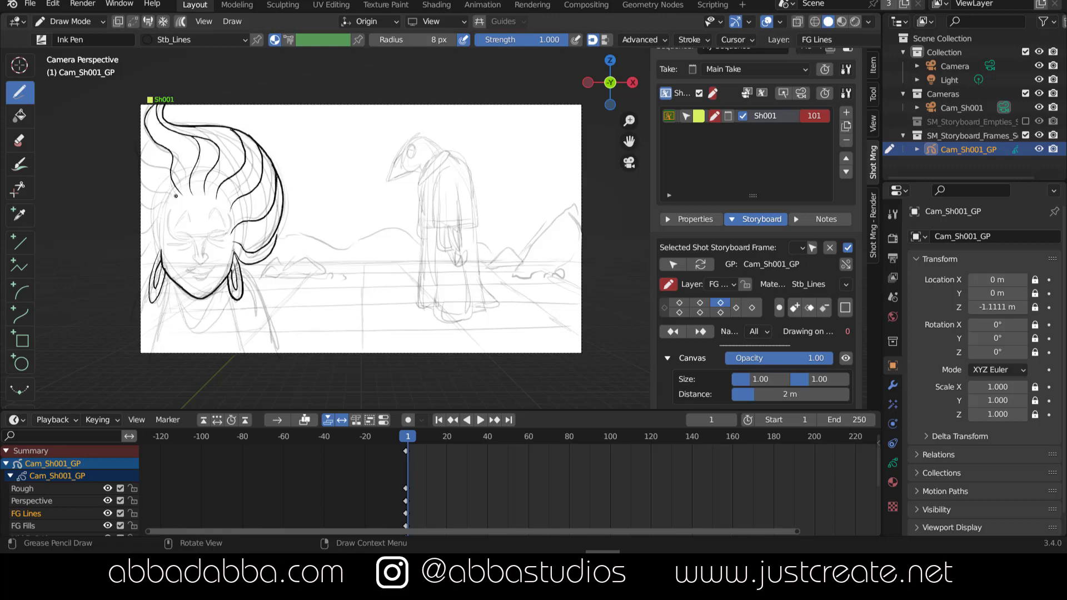
pyautogui.moveTo(144, 150); pyautogui.dragTo(177, 200)
pyautogui.moveTo(241, 266); pyautogui.dragTo(278, 361)
pyautogui.moveTo(172, 281); pyautogui.dragTo(153, 353)
pyautogui.moveTo(175, 228)
pyautogui.mouseDown()
pyautogui.moveTo(194, 222)
pyautogui.moveTo(229, 238)
pyautogui.mouseUp()
pyautogui.moveTo(177, 245)
pyautogui.mouseDown()
pyautogui.moveTo(195, 243)
pyautogui.moveTo(209, 262)
pyautogui.mouseUp()
pyautogui.moveTo(183, 272); pyautogui.dragTo(215, 275)
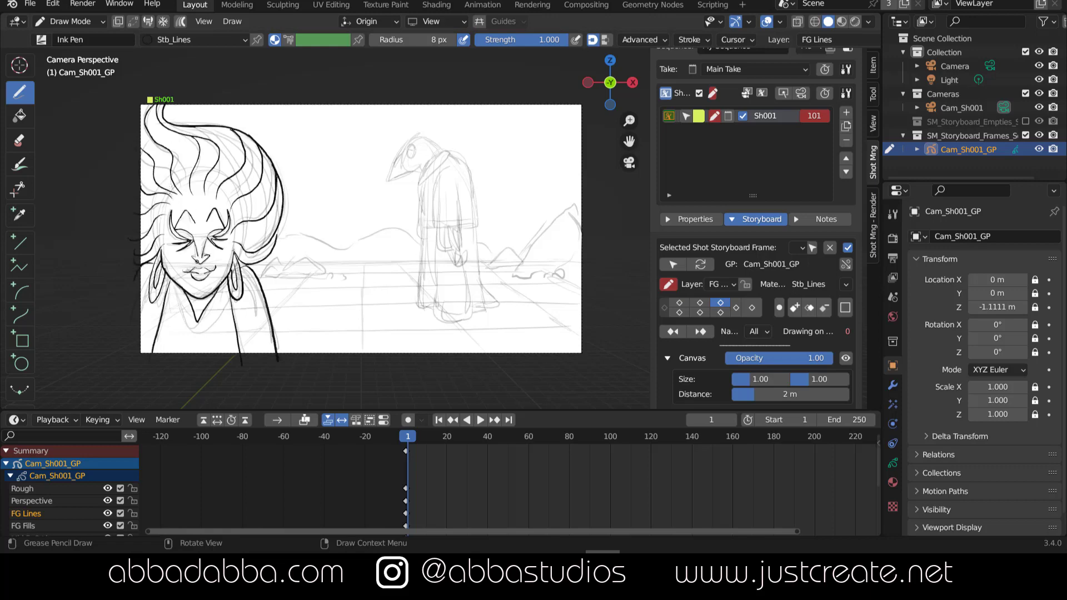
# - On MiddleG Lines, ink the robed figure's outline and details, erasing stray strokes
pyautogui.click(700, 302)
pyautogui.moveTo(448, 155)
pyautogui.mouseDown()
pyautogui.moveTo(421, 228)
pyautogui.moveTo(495, 308)
pyautogui.mouseUp()
pyautogui.moveTo(421, 228); pyautogui.dragTo(483, 319)
pyautogui.moveTo(434, 184); pyautogui.dragTo(461, 267)
pyautogui.moveTo(439, 261); pyautogui.dragTo(463, 275)
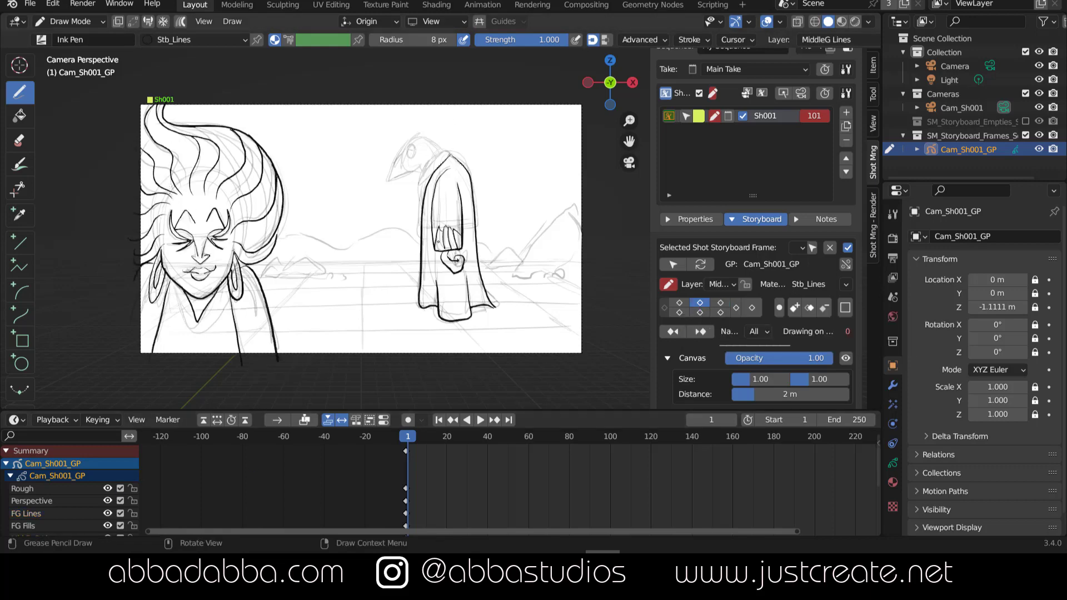
pyautogui.moveTo(420, 219); pyautogui.dragTo(430, 225)
pyautogui.moveTo(450, 150)
pyautogui.mouseDown()
pyautogui.moveTo(423, 188)
pyautogui.moveTo(392, 181)
pyautogui.mouseUp()
pyautogui.moveTo(408, 147); pyautogui.dragTo(418, 146)
pyautogui.press('e')
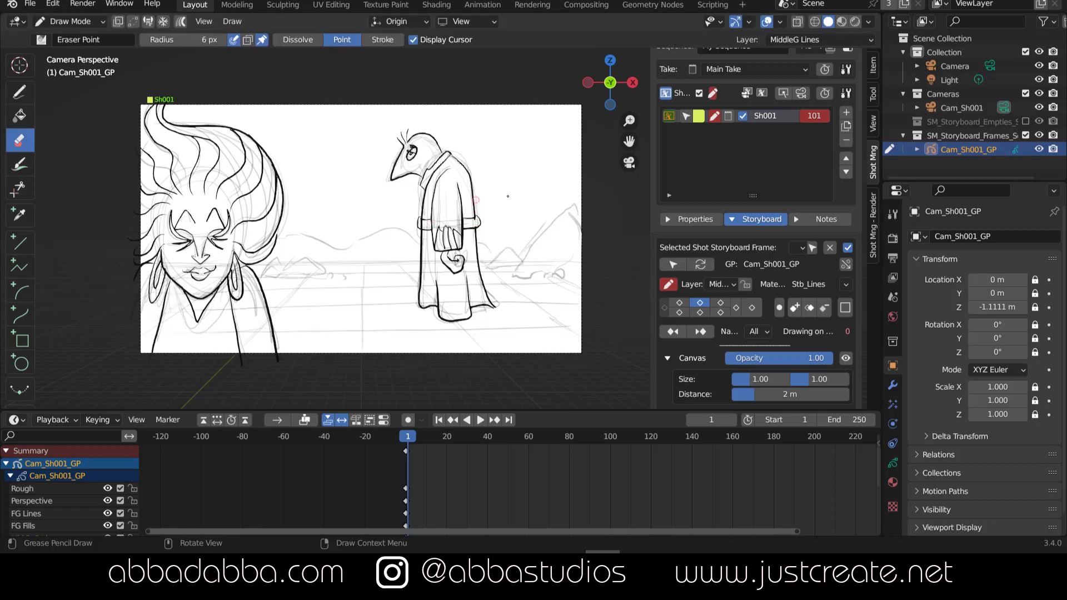
pyautogui.press('d')
# - On BG Lines, ink the mountains, ground marks and sky elements with FG and MiddleG lines hidden
pyautogui.click(679, 302)
pyautogui.moveTo(502, 276); pyautogui.dragTo(567, 278)
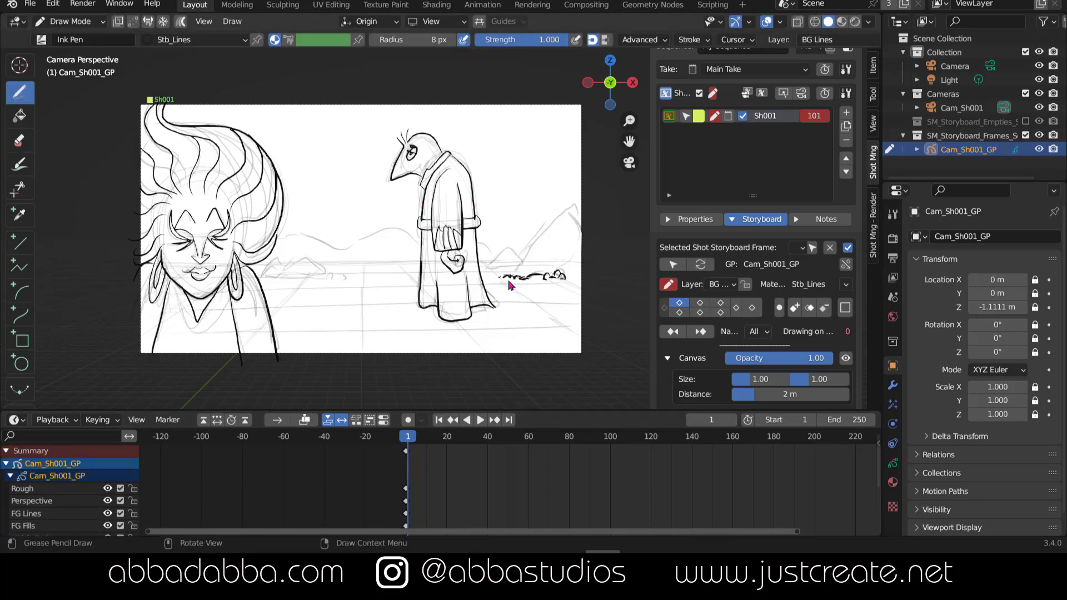
pyautogui.moveTo(483, 261); pyautogui.dragTo(577, 272)
pyautogui.scroll(-3, 67, 489)
pyautogui.click(107, 464)
pyautogui.click(107, 488)
pyautogui.moveTo(260, 271)
pyautogui.mouseDown()
pyautogui.moveTo(332, 272)
pyautogui.moveTo(536, 234)
pyautogui.mouseUp()
pyautogui.scroll(3, 67, 478)
pyautogui.moveTo(141, 239); pyautogui.dragTo(326, 234)
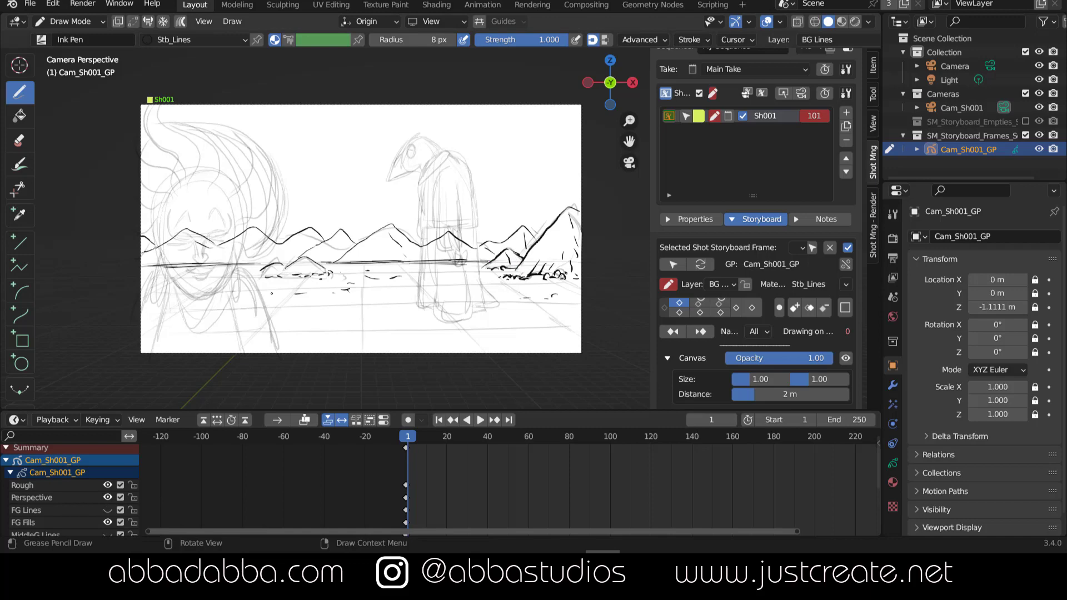
pyautogui.moveTo(222, 307); pyautogui.dragTo(308, 340)
pyautogui.moveTo(489, 150); pyautogui.dragTo(558, 142)
pyautogui.moveTo(288, 133); pyautogui.dragTo(378, 120)
# - Show the foreground and midground ink lines again and make BG Fills the active layer
pyautogui.scroll(-3, 66, 489)
pyautogui.click(107, 473)
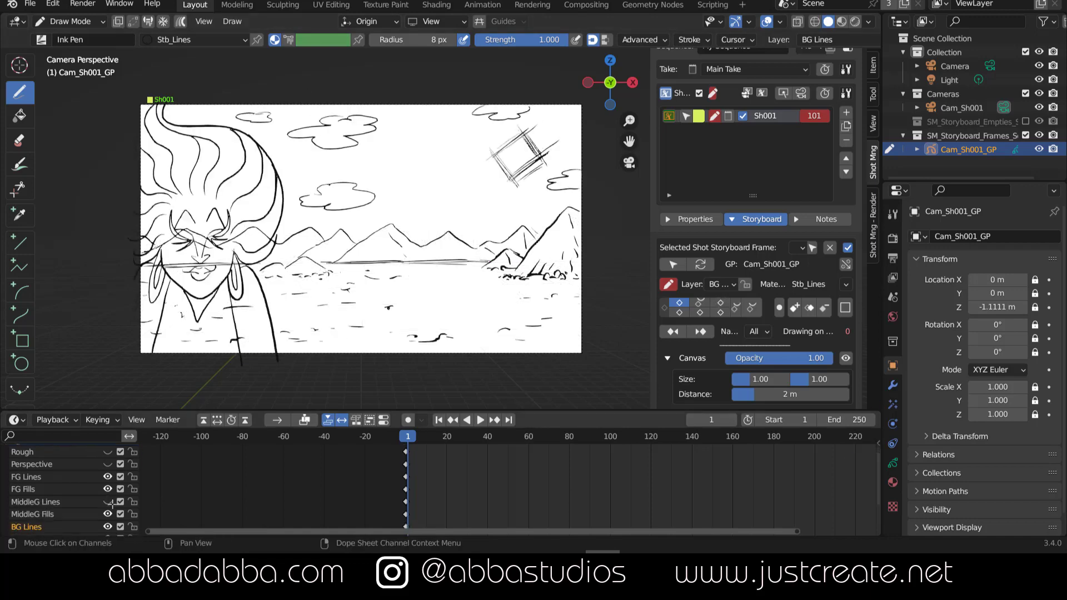
pyautogui.scroll(-2, 66, 489)
pyautogui.click(107, 450)
pyautogui.click(24, 487)
pyautogui.click(42, 37)
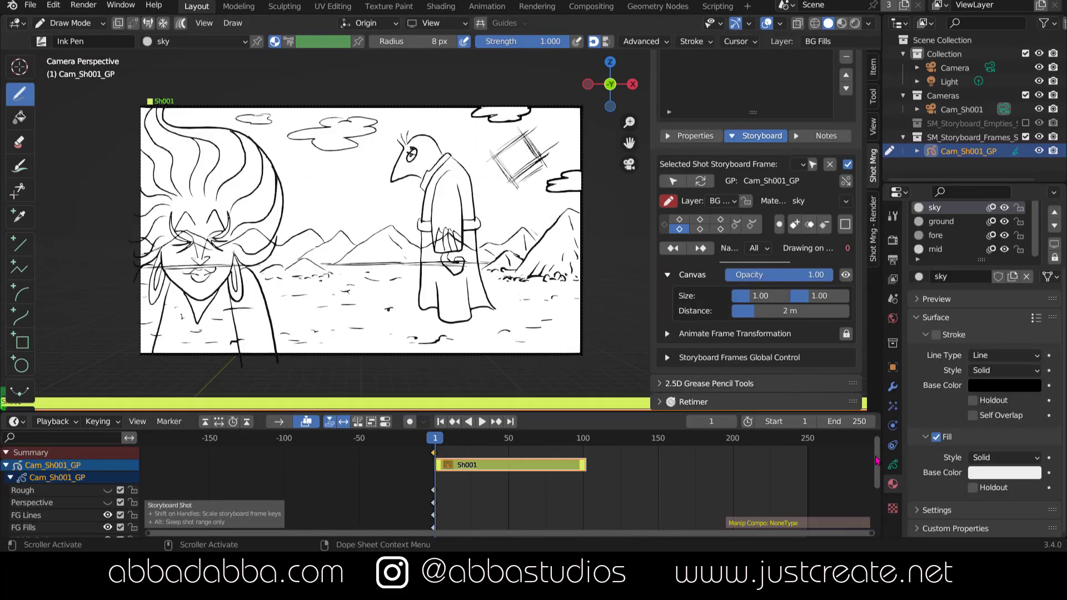
# - Hide the woman's lines and fills and the beaked figure's lines
pyautogui.scroll(-3, 878, 464)
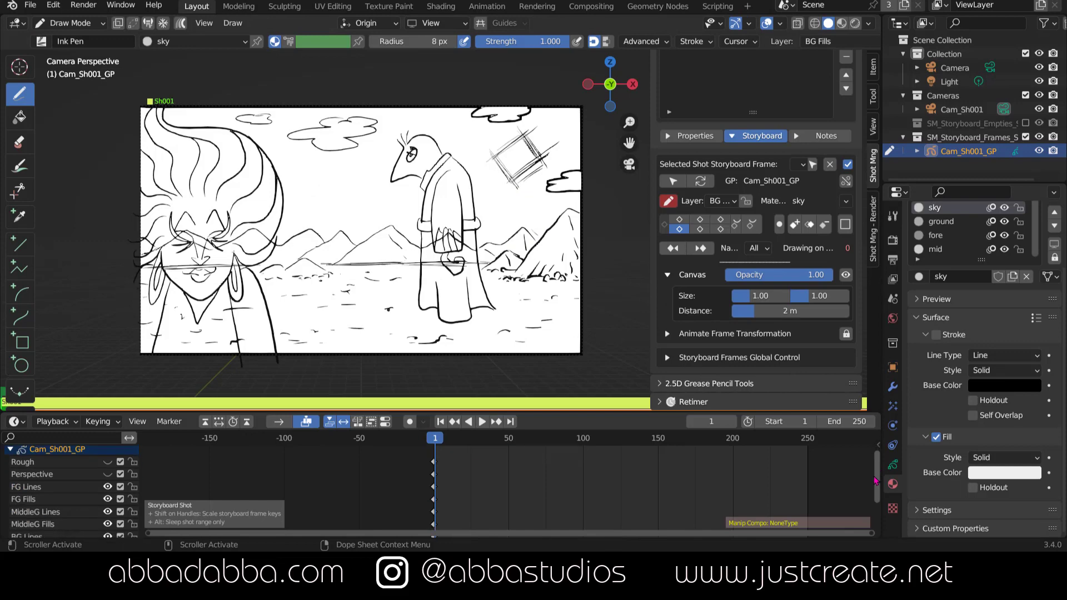
pyautogui.scroll(3, 878, 466)
pyautogui.scroll(-1, 876, 466)
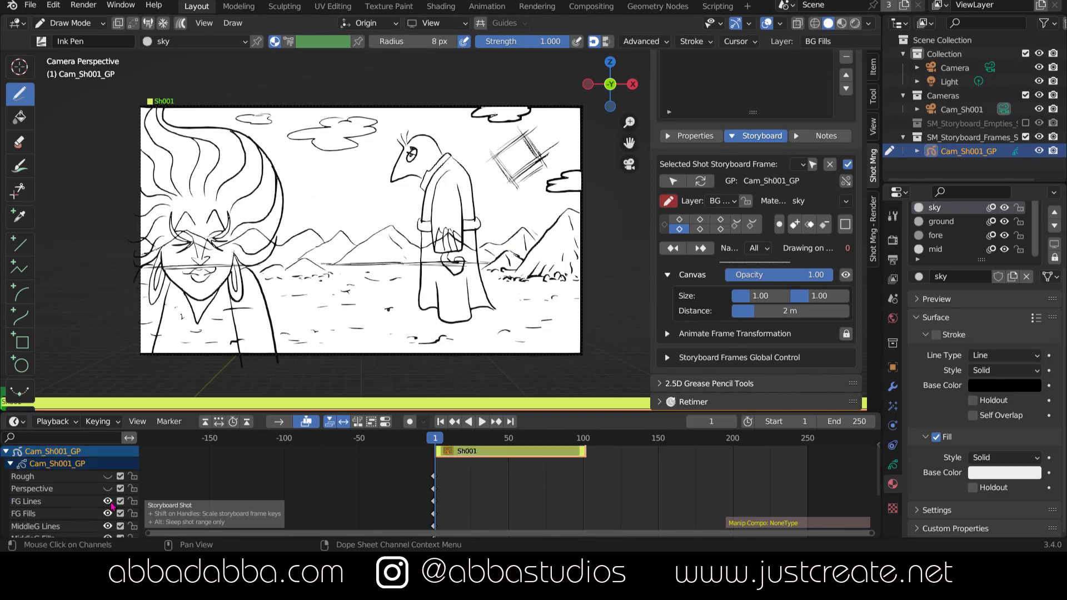
pyautogui.moveTo(107, 513); pyautogui.dragTo(108, 500)
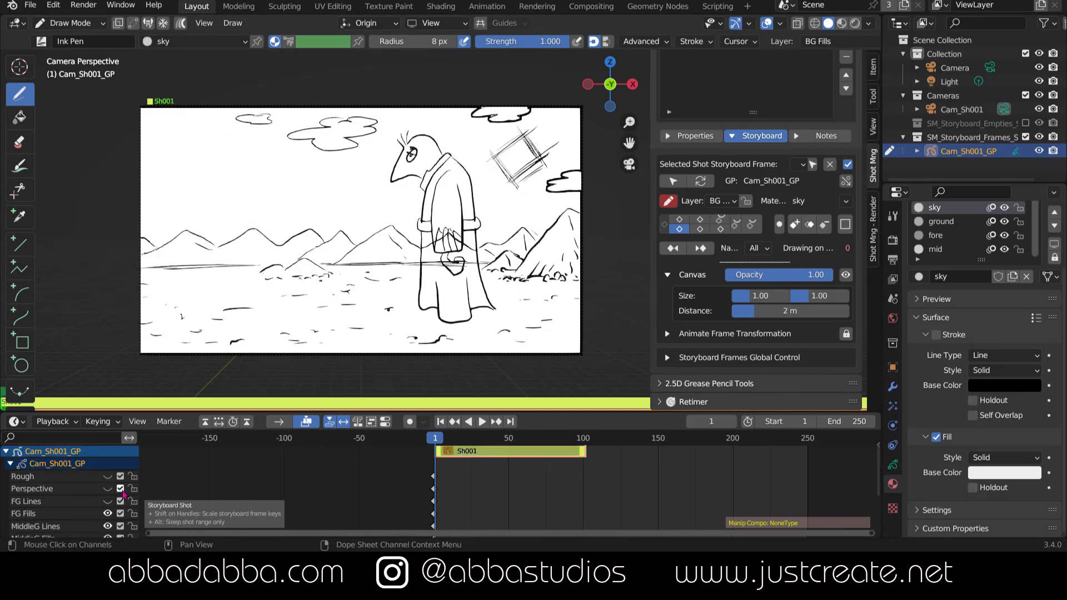
pyautogui.click(108, 526)
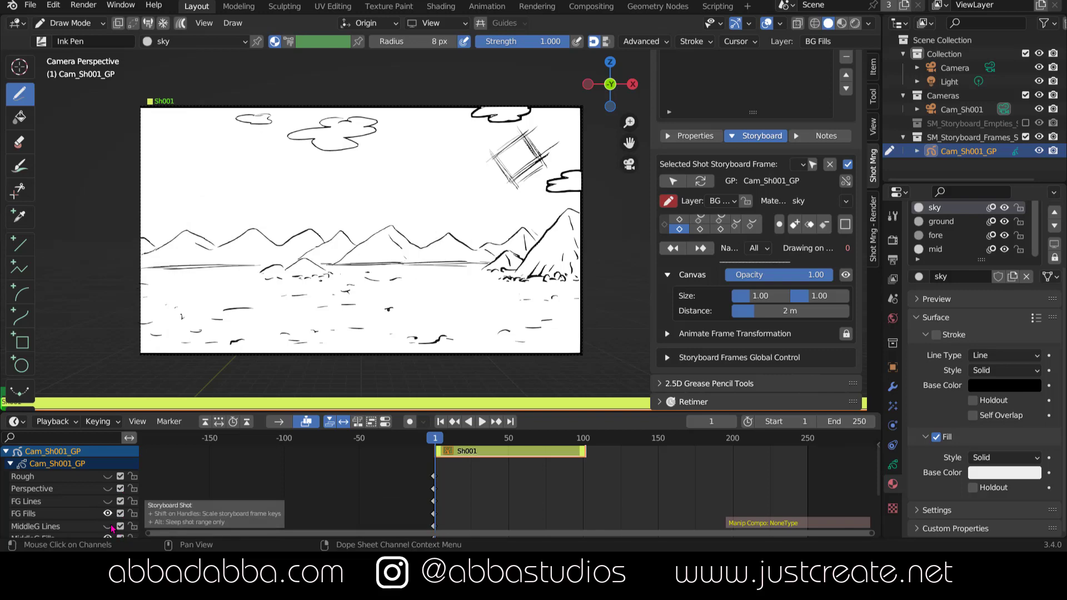
pyautogui.moveTo(876, 465); pyautogui.dragTo(875, 475)
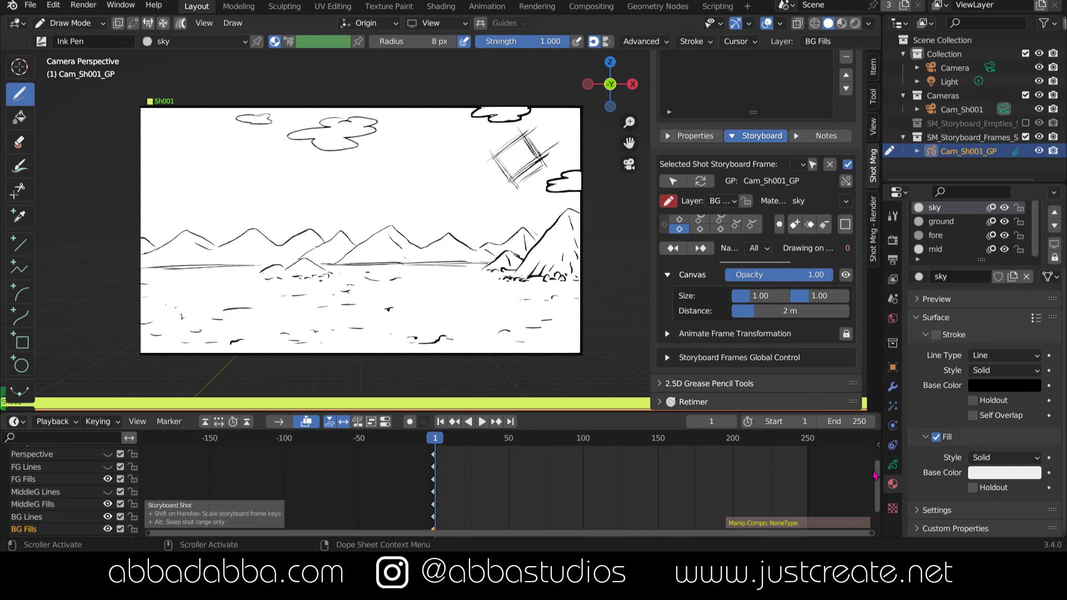
# - On BG Fills, fill the ground with the ground material and the sky with the sky material
pyautogui.click(246, 42)
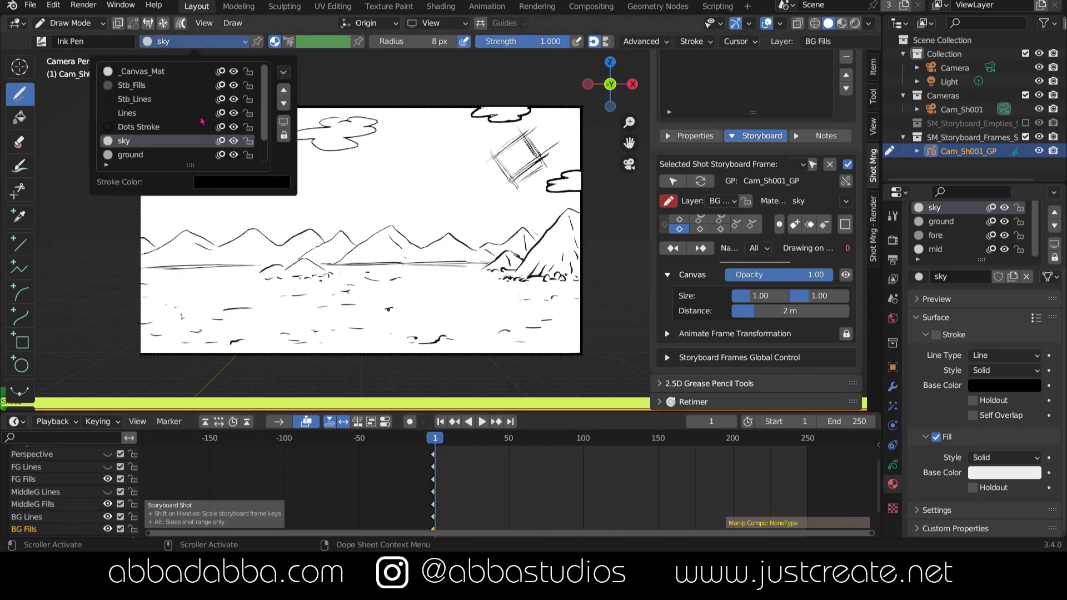
pyautogui.click(195, 156)
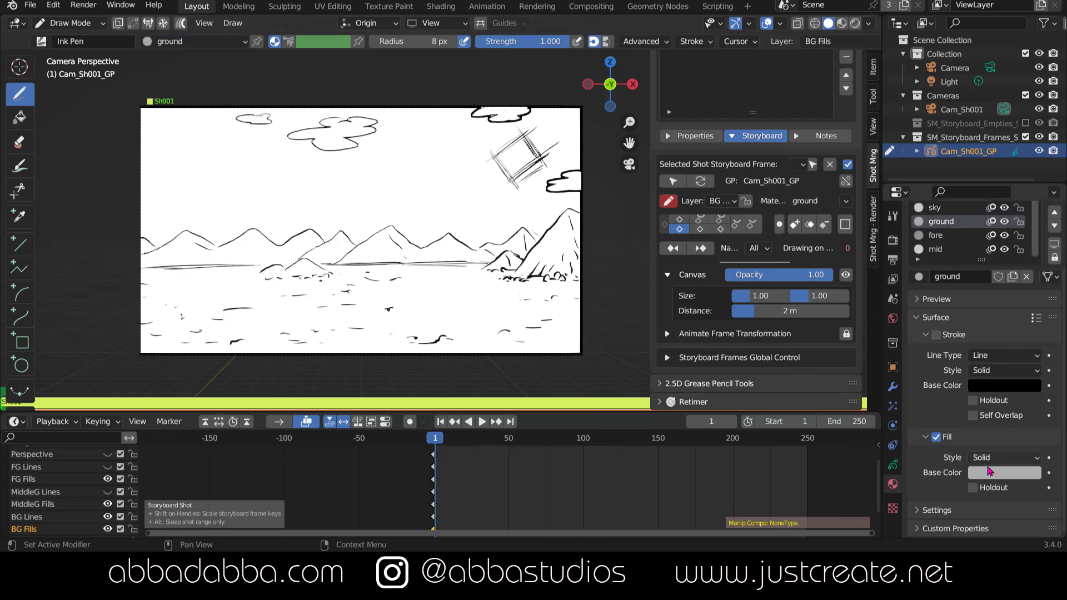
pyautogui.moveTo(148, 115)
pyautogui.mouseDown()
pyautogui.moveTo(480, 104)
pyautogui.moveTo(586, 361)
pyautogui.moveTo(120, 222)
pyautogui.moveTo(142, 106)
pyautogui.mouseUp()
pyautogui.click(195, 41)
pyautogui.click(179, 140)
pyautogui.moveTo(585, 105)
pyautogui.mouseDown()
pyautogui.moveTo(586, 202)
pyautogui.moveTo(532, 243)
pyautogui.moveTo(431, 248)
pyautogui.moveTo(189, 239)
pyautogui.moveTo(142, 109)
pyautogui.mouseUp()
# - Show the beaked figure's lines and fill its body white with the mid material on MiddleG Fills
pyautogui.click(108, 491)
pyautogui.click(32, 504)
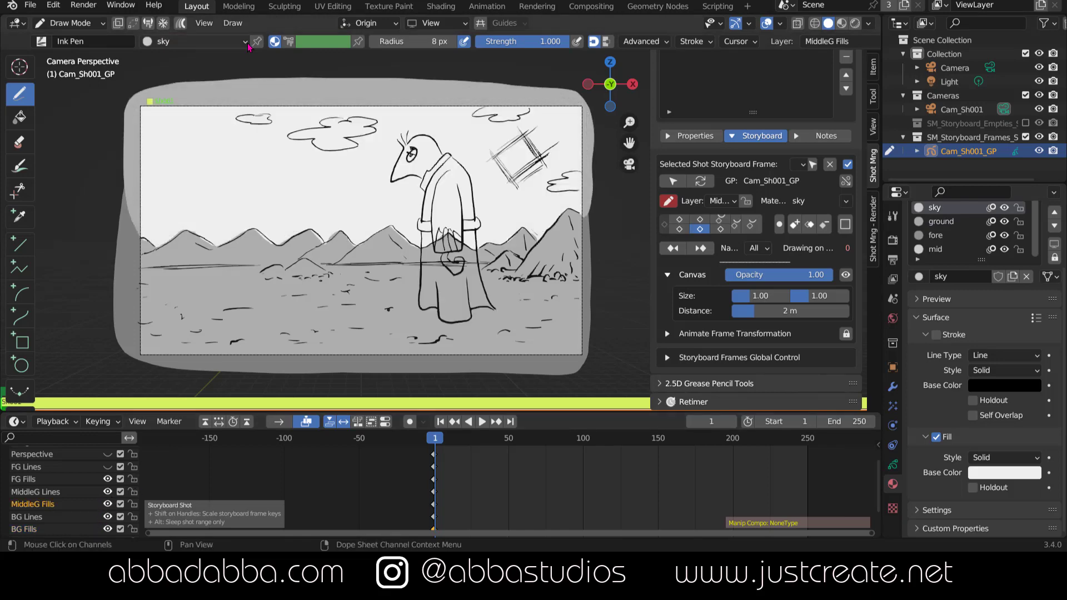
pyautogui.click(195, 41)
pyautogui.click(172, 124)
pyautogui.moveTo(459, 158)
pyautogui.mouseDown()
pyautogui.moveTo(468, 177)
pyautogui.moveTo(447, 318)
pyautogui.moveTo(419, 158)
pyautogui.moveTo(436, 138)
pyautogui.moveTo(475, 225)
pyautogui.mouseUp()
# - Show the woman's lines and fill her face area grey with the fore material on FG Fills
pyautogui.click(935, 235)
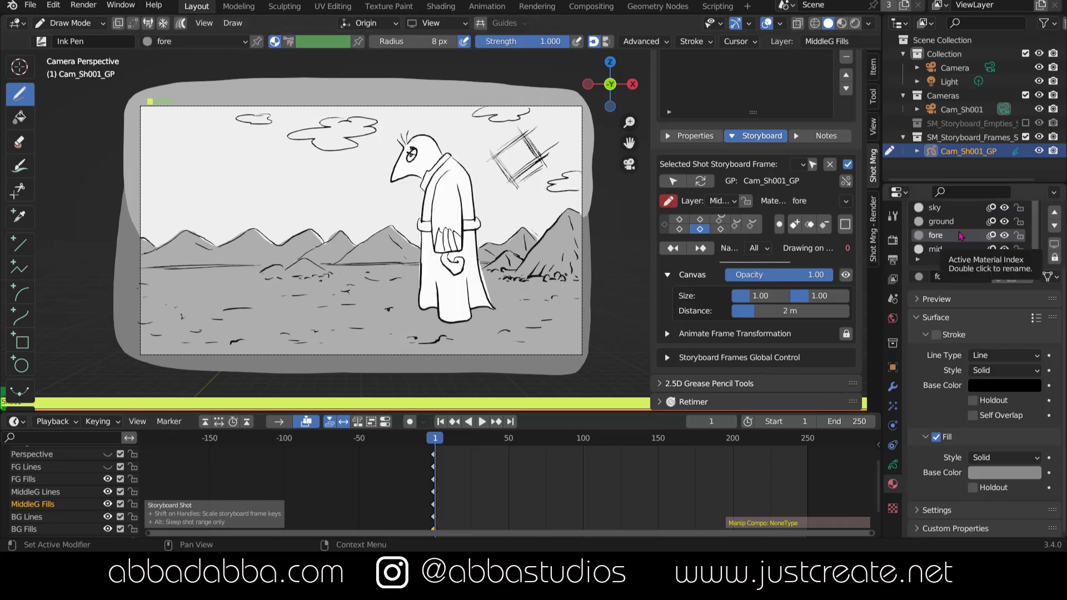
pyautogui.click(107, 466)
pyautogui.click(24, 479)
pyautogui.moveTo(276, 366)
pyautogui.mouseDown()
pyautogui.moveTo(249, 251)
pyautogui.moveTo(272, 167)
pyautogui.moveTo(161, 103)
pyautogui.moveTo(128, 355)
pyautogui.moveTo(275, 371)
pyautogui.mouseUp()
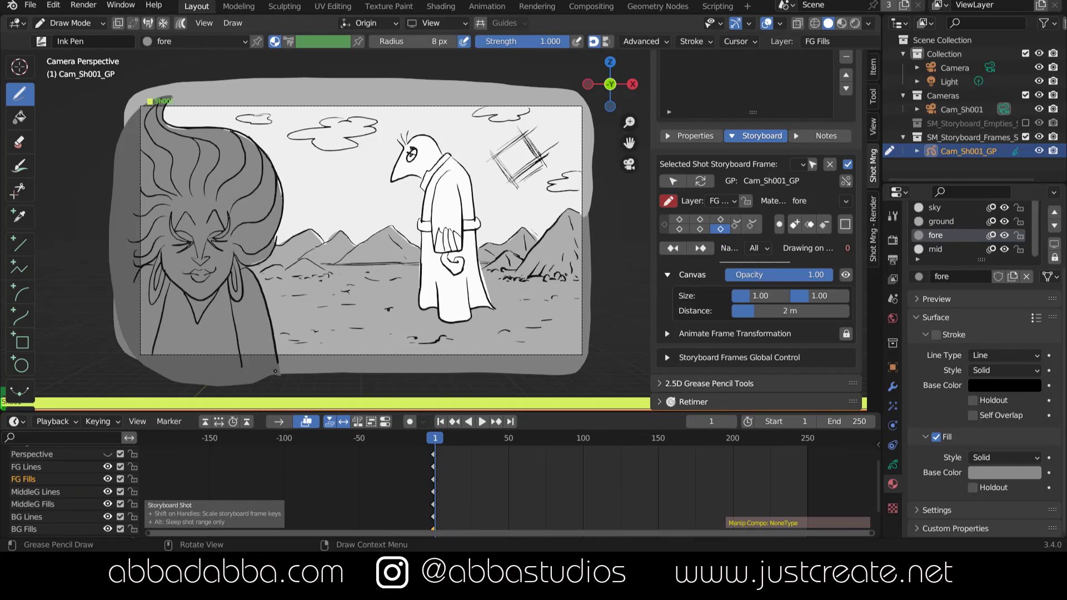